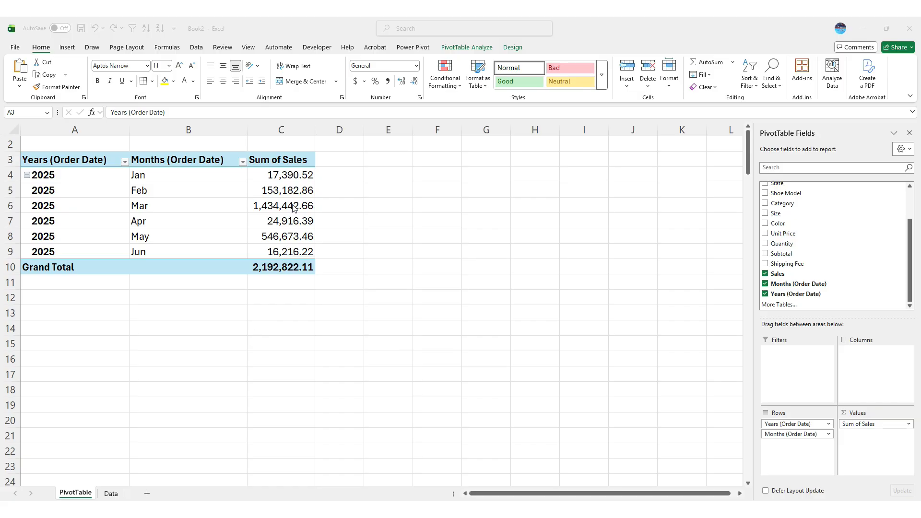
# Examine the PivotTable's monthly Sum of Sales and the extreme Sales values in rows 5, 9 and 10 of the Data sheet
pyautogui.click(274, 207)
pyautogui.click(289, 236)
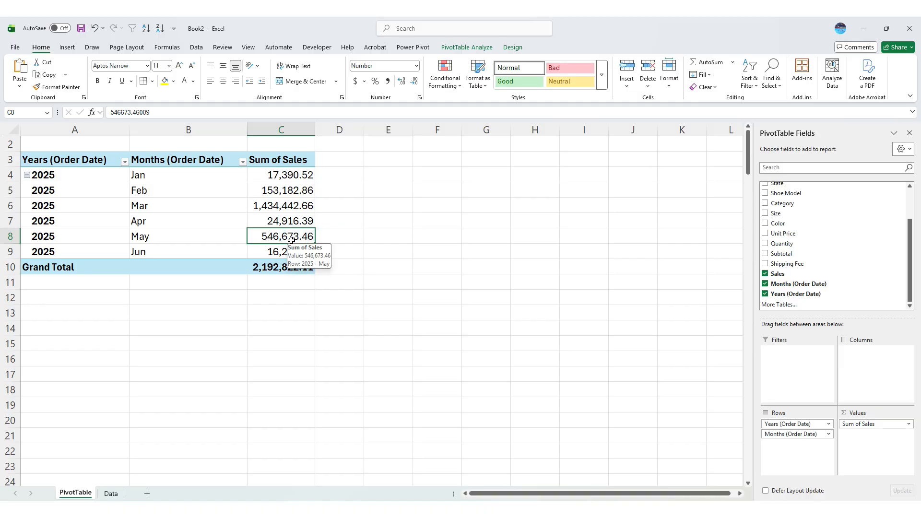
pyautogui.click(291, 192)
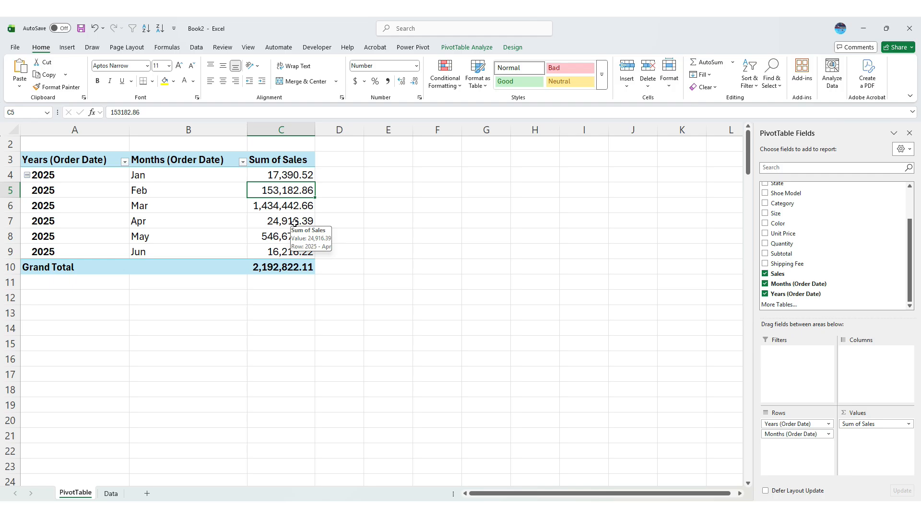
pyautogui.click(111, 493)
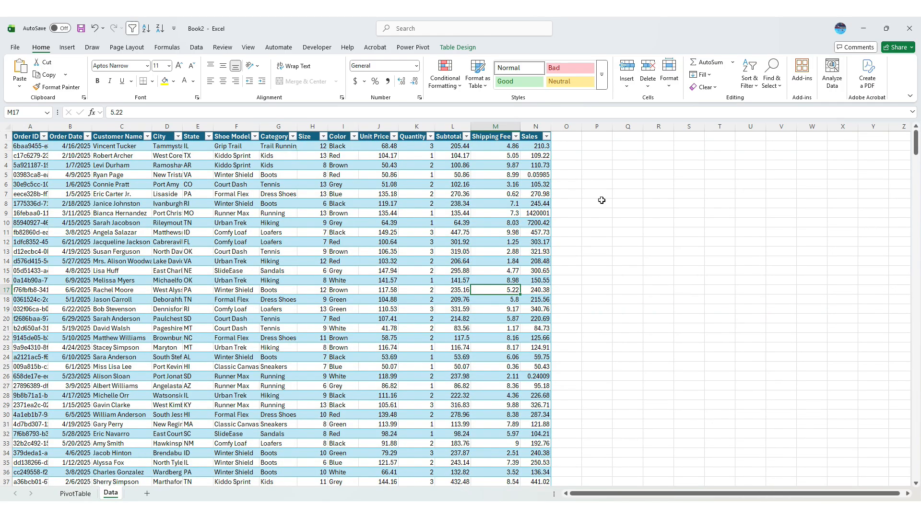
pyautogui.click(538, 213)
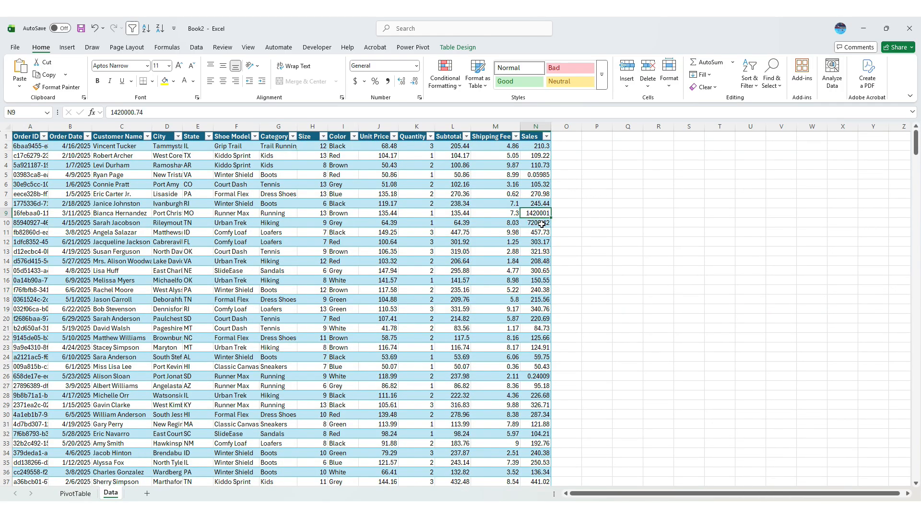
pyautogui.click(542, 224)
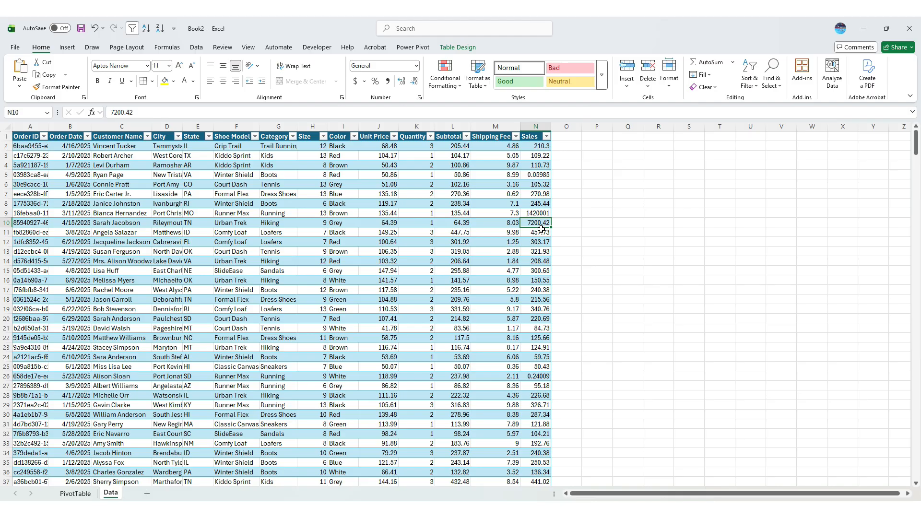
pyautogui.click(75, 493)
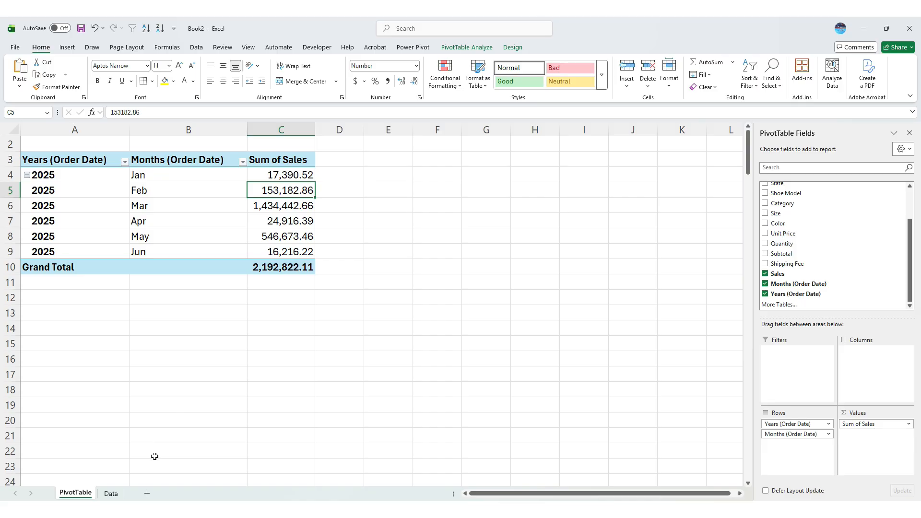
pyautogui.click(108, 492)
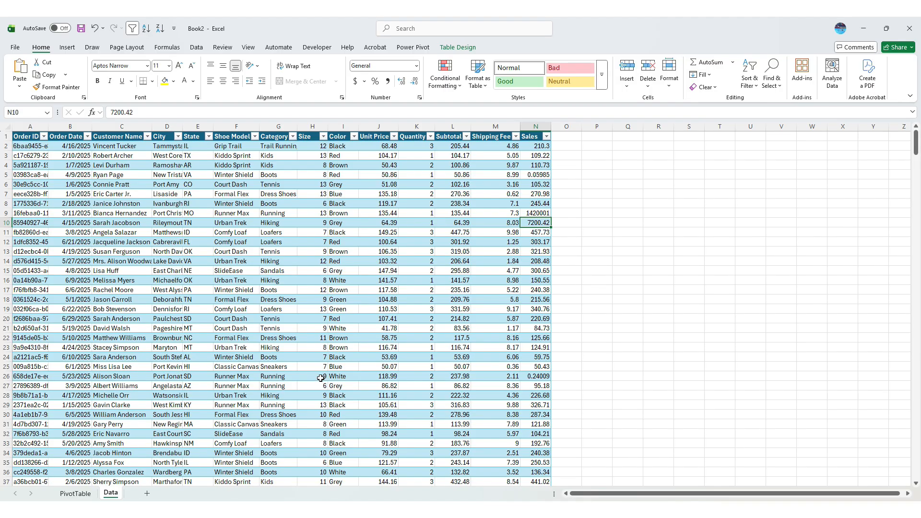
pyautogui.click(532, 214)
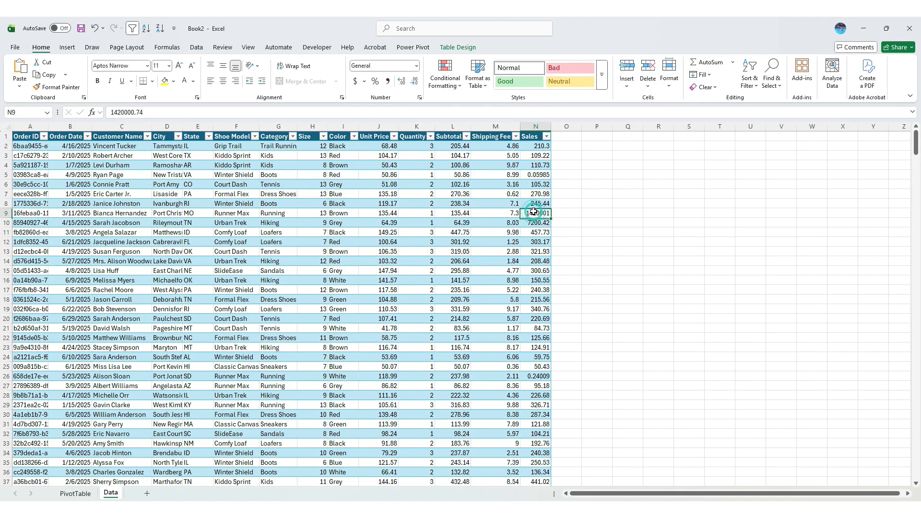
pyautogui.click(537, 177)
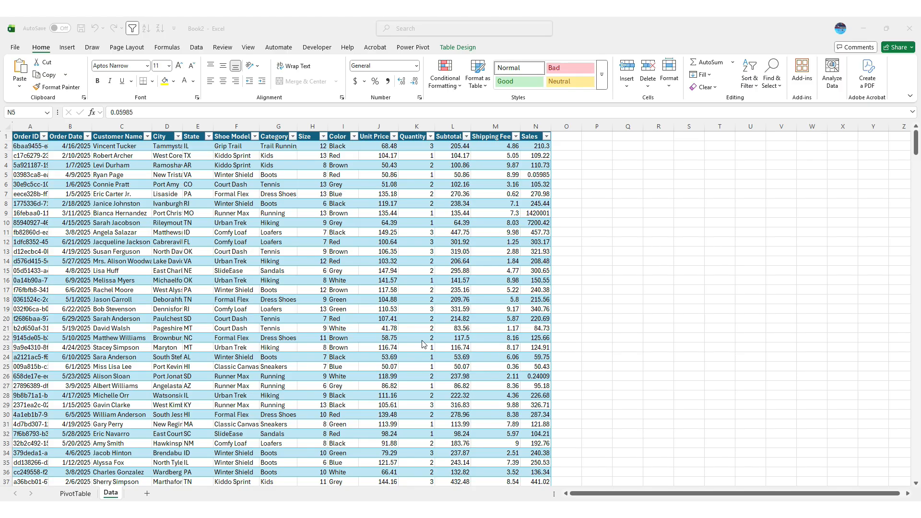
# Add a new table column headed "% of Average" in O1 and fit its width to the header
pyautogui.click(568, 137)
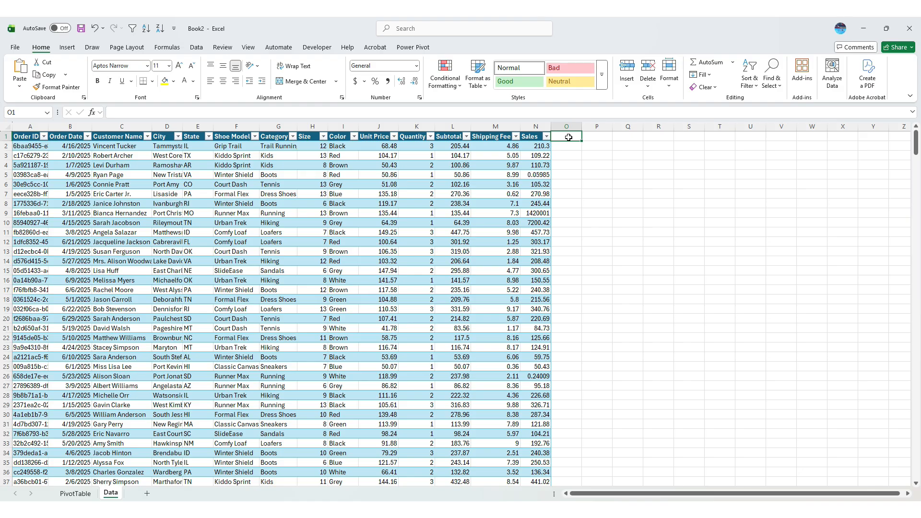
pyautogui.write('% of Average')
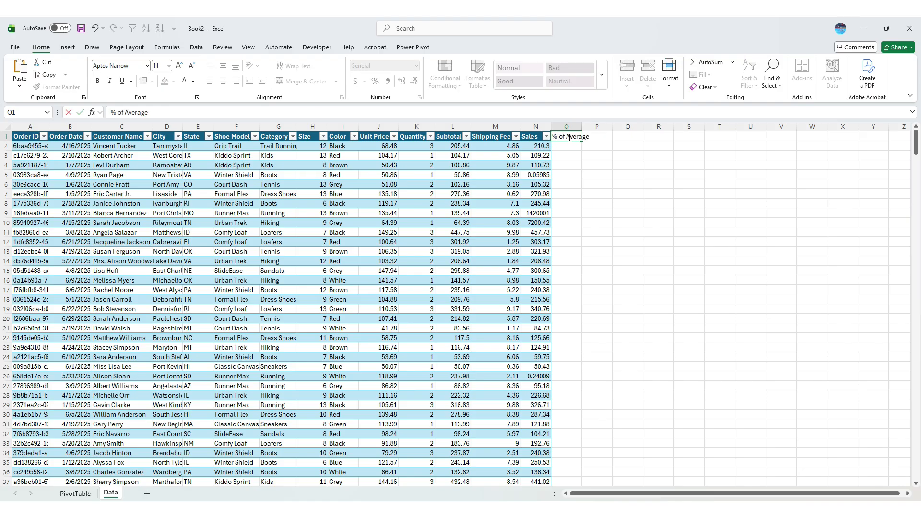
pyautogui.press('Return')
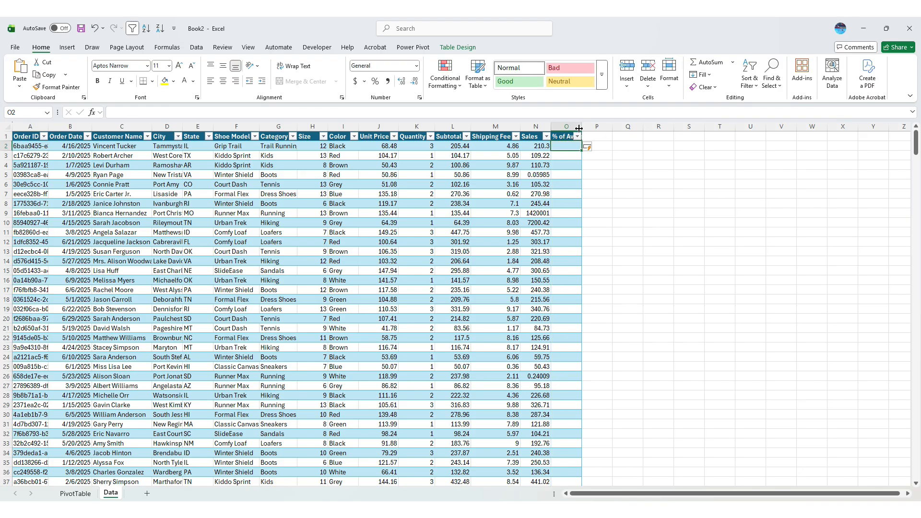
pyautogui.doubleClick(581, 126)
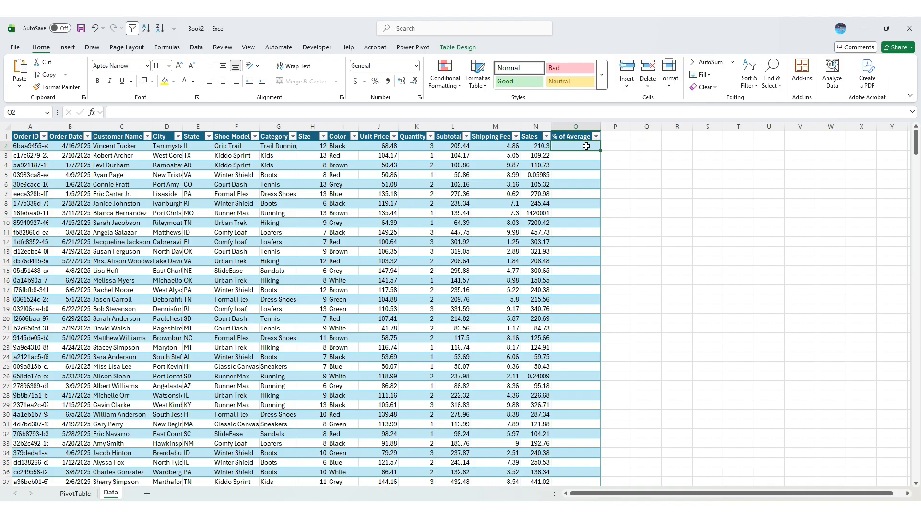
pyautogui.write('=')
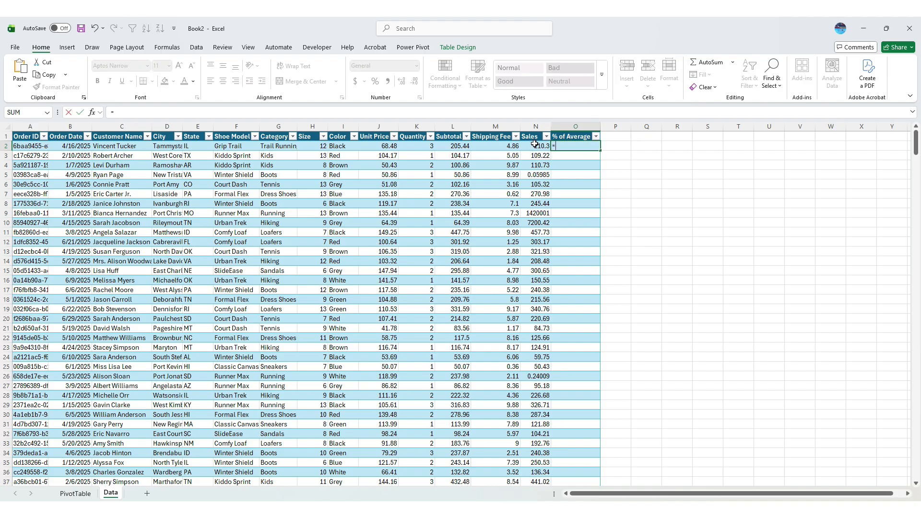
pyautogui.click(534, 145)
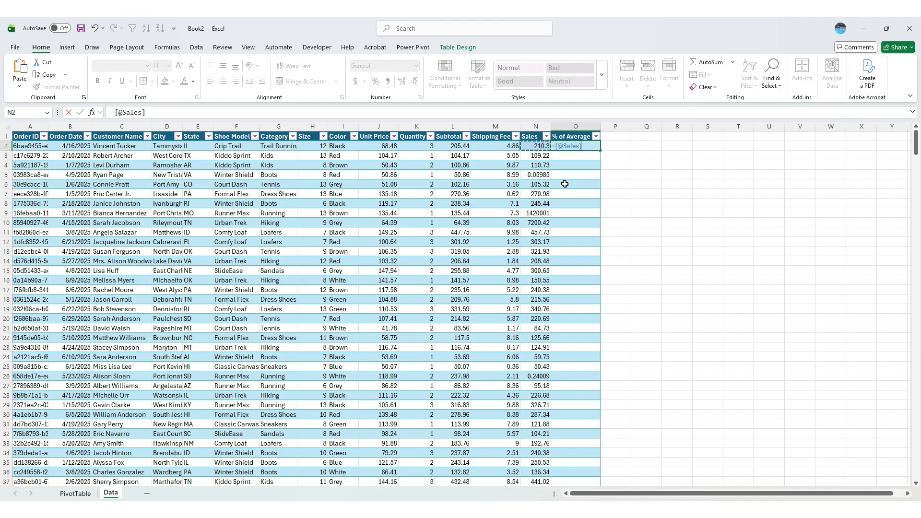
pyautogui.write('/AVERAGE(')
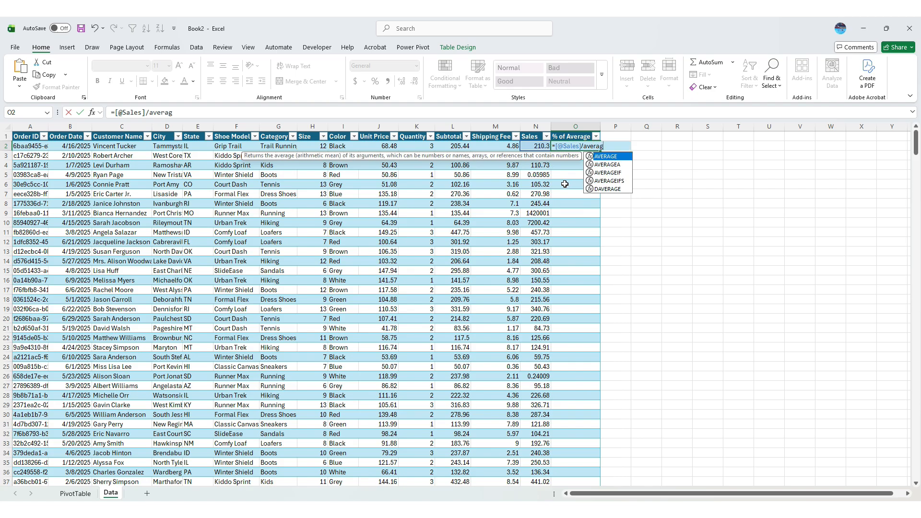
pyautogui.click(528, 132)
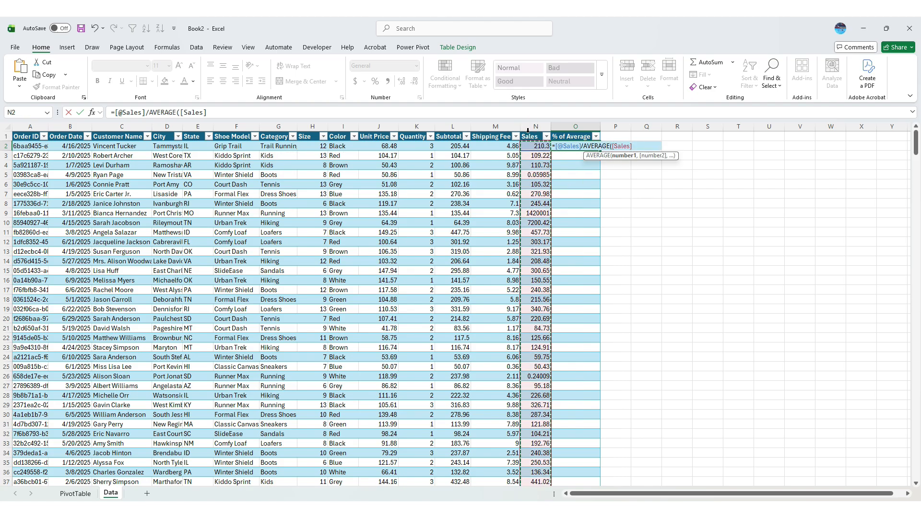
pyautogui.hotkey('ctrl', 'Return')
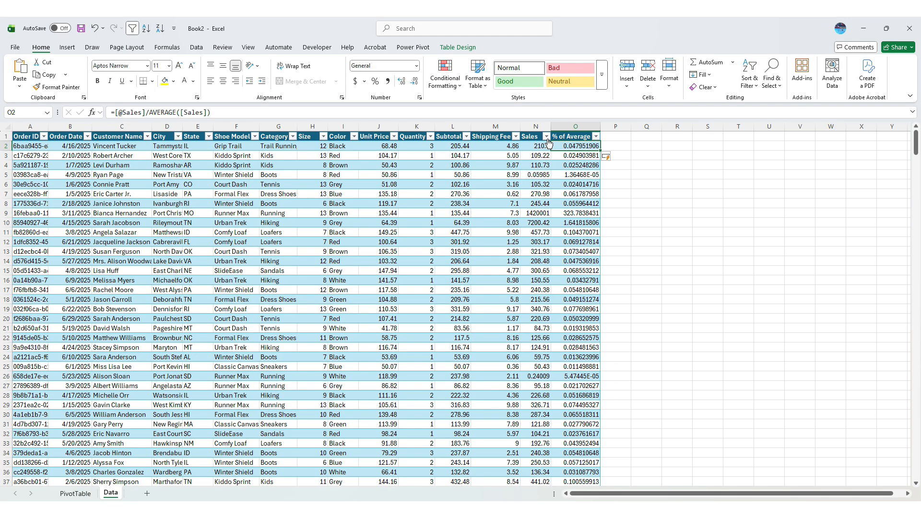
# Format the % of Average column as percentages with two decimal places and check the values in rows 5, 9 and 10
pyautogui.click(572, 127)
pyautogui.click(377, 82)
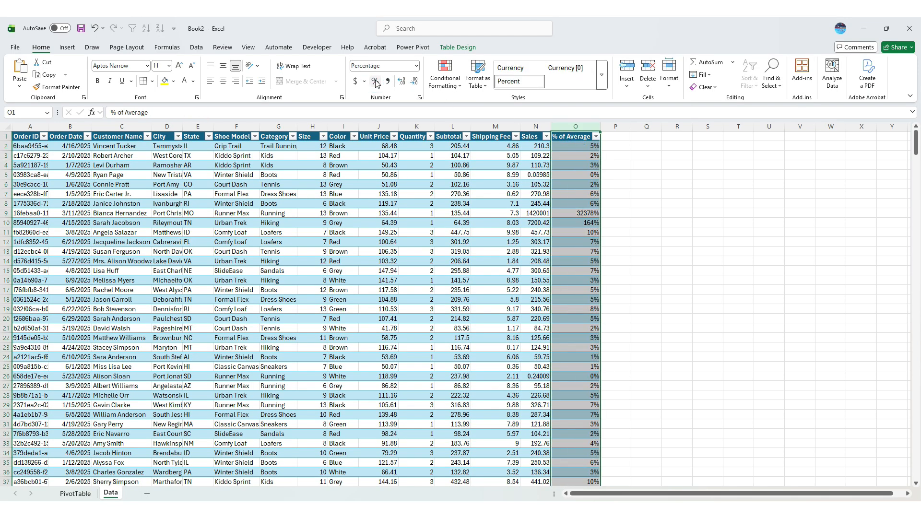
pyautogui.click(402, 81)
pyautogui.click(402, 81)
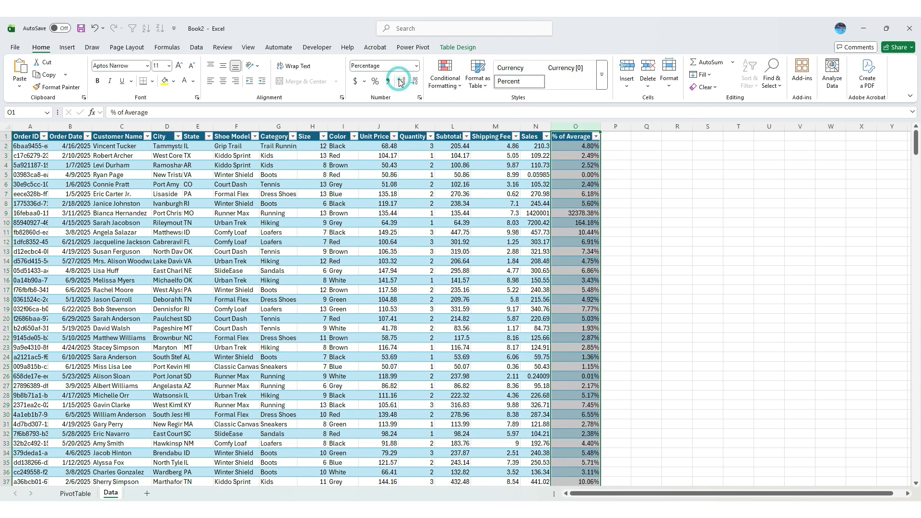
pyautogui.click(582, 213)
pyautogui.click(597, 223)
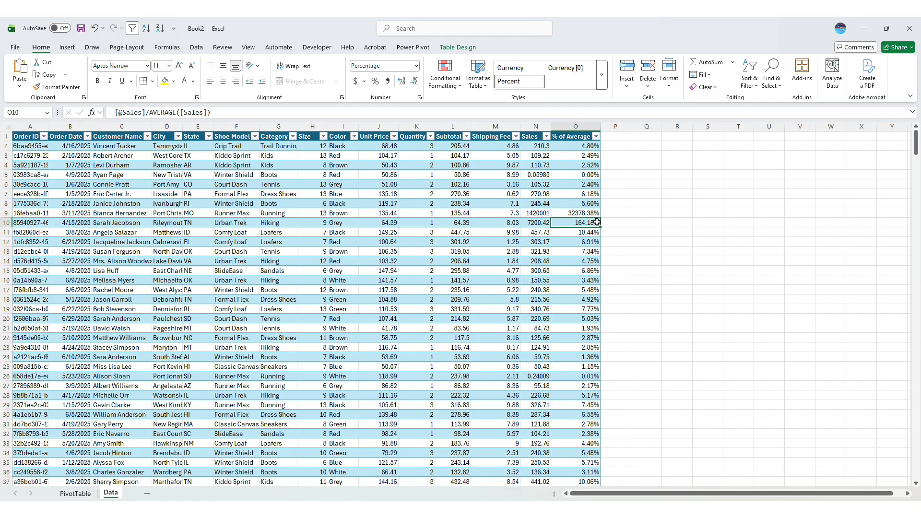
pyautogui.click(582, 172)
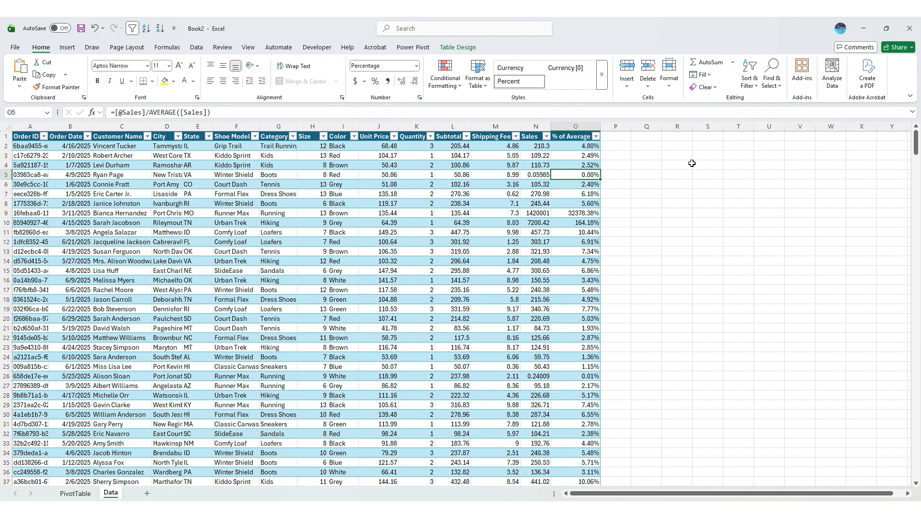
# Add a new table column headed "Outliers" in P1 and fit its width to the header
pyautogui.click(621, 139)
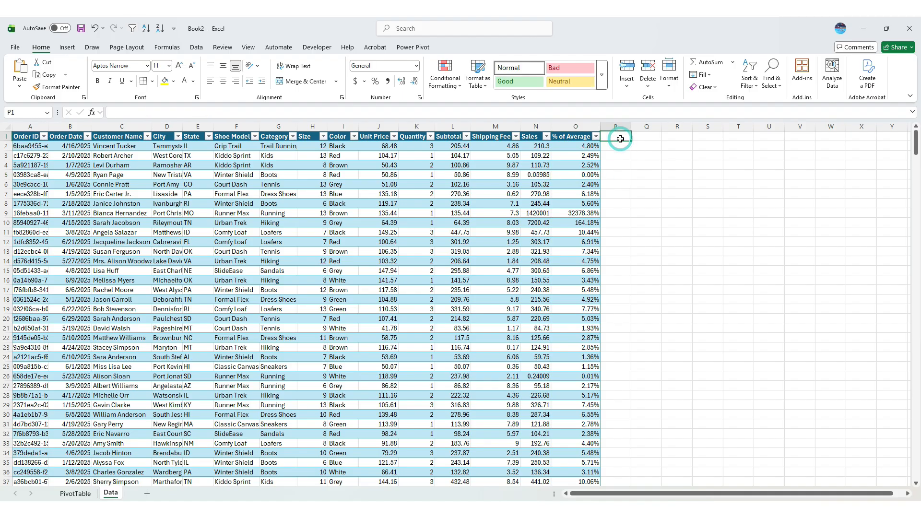
pyautogui.write('Outlier')
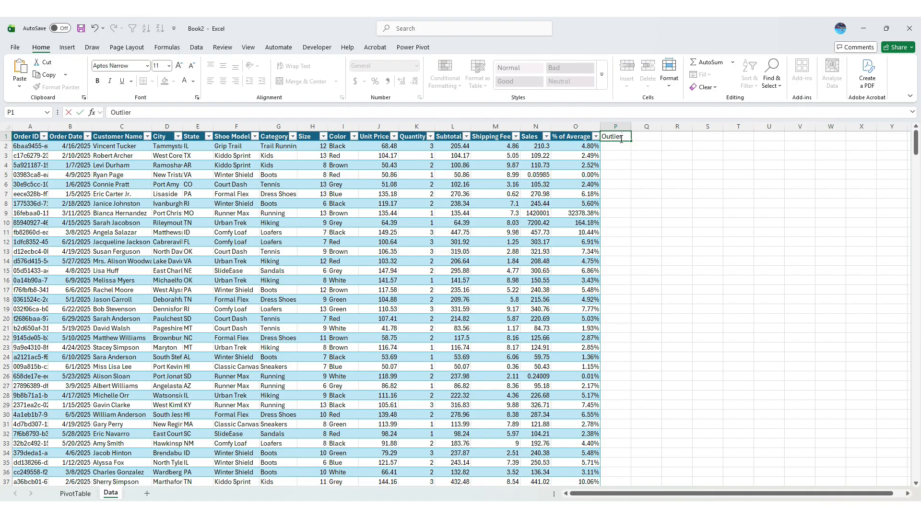
pyautogui.press('Return')
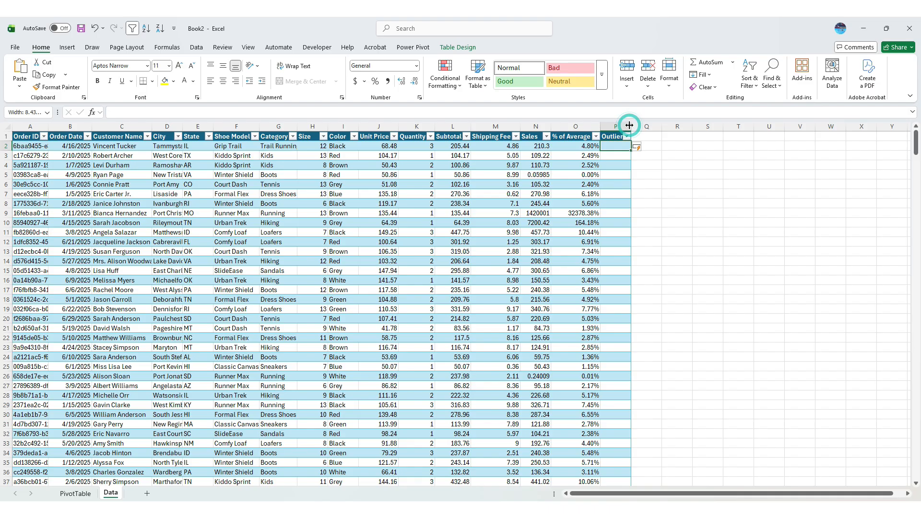
pyautogui.doubleClick(631, 126)
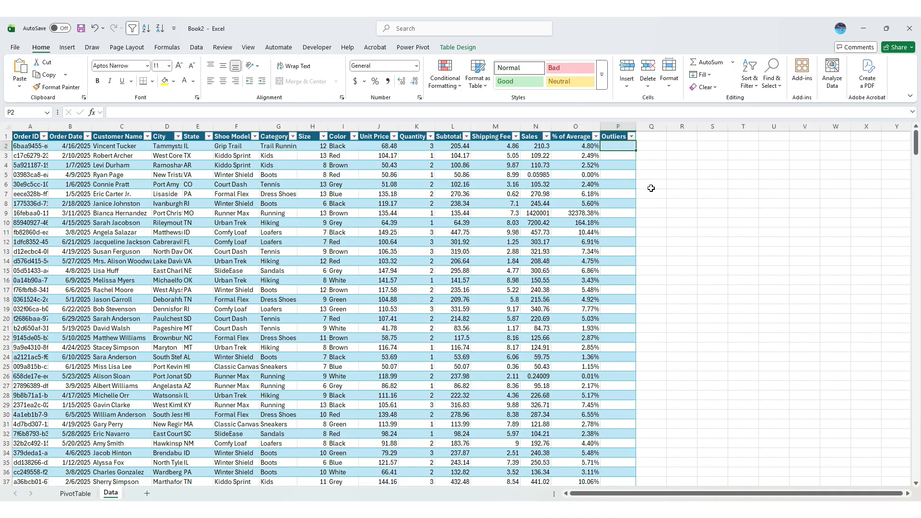
# Fill the Outliers column with the formula =IF(OR([@[% of Average]]<0.01,[@[% of Average]]>1),"X","")
pyautogui.write('=if(')
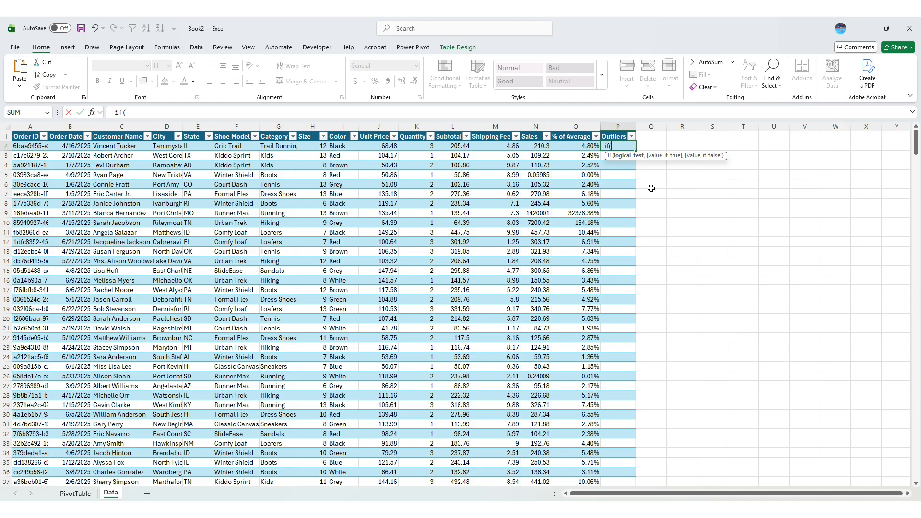
pyautogui.write('or(')
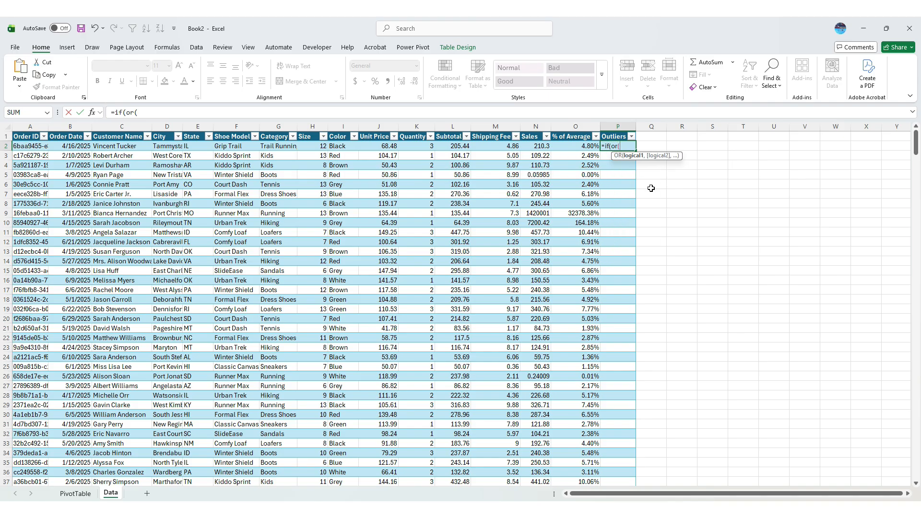
pyautogui.click(583, 145)
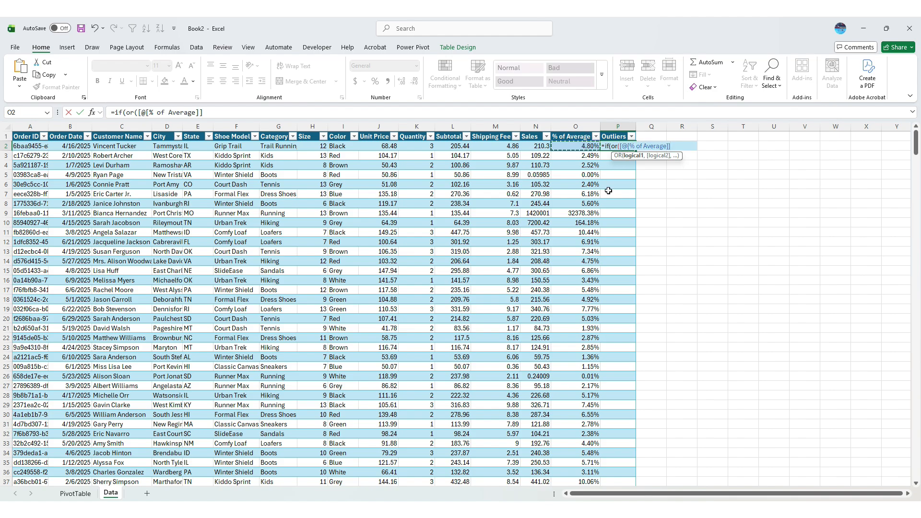
pyautogui.write('<0.01,')
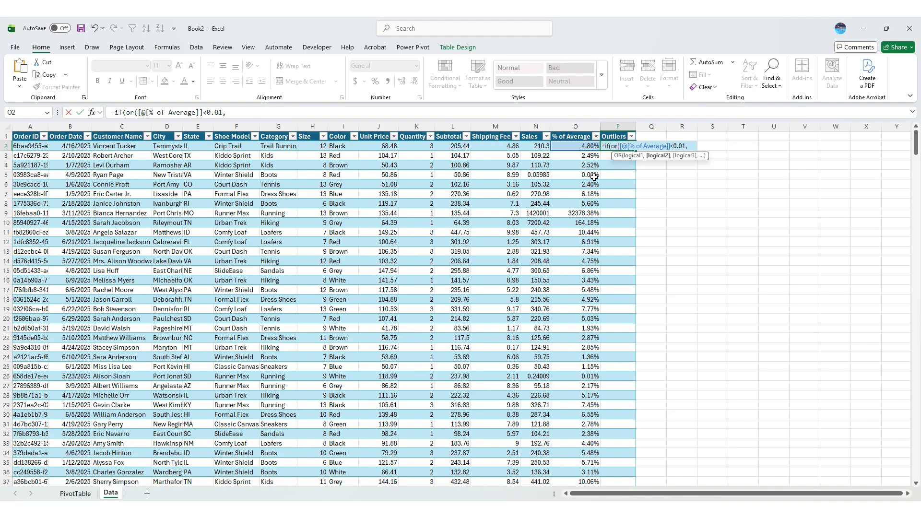
pyautogui.click(585, 146)
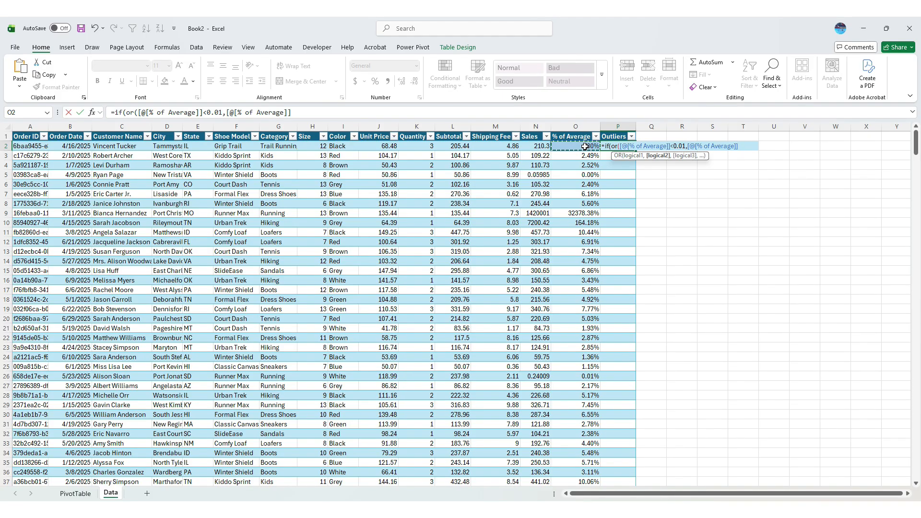
pyautogui.write('>')
pyautogui.write('1),')
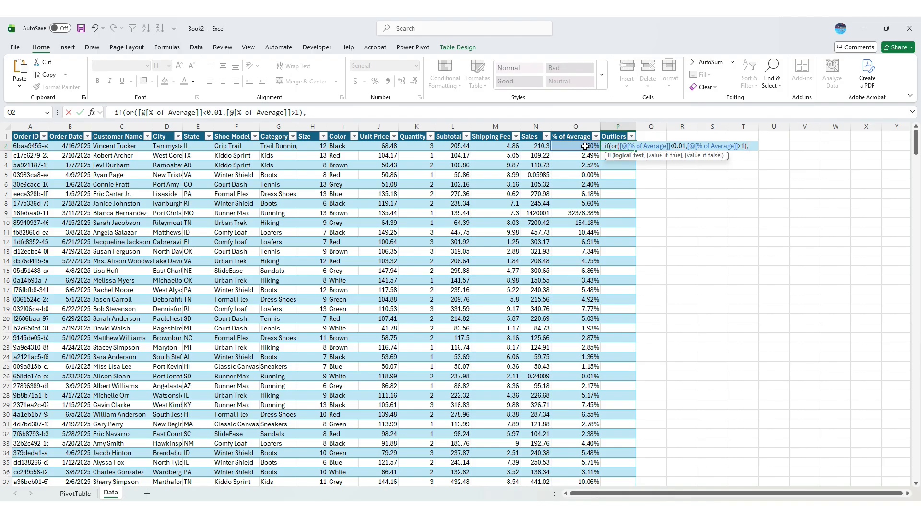
pyautogui.write('"X",')
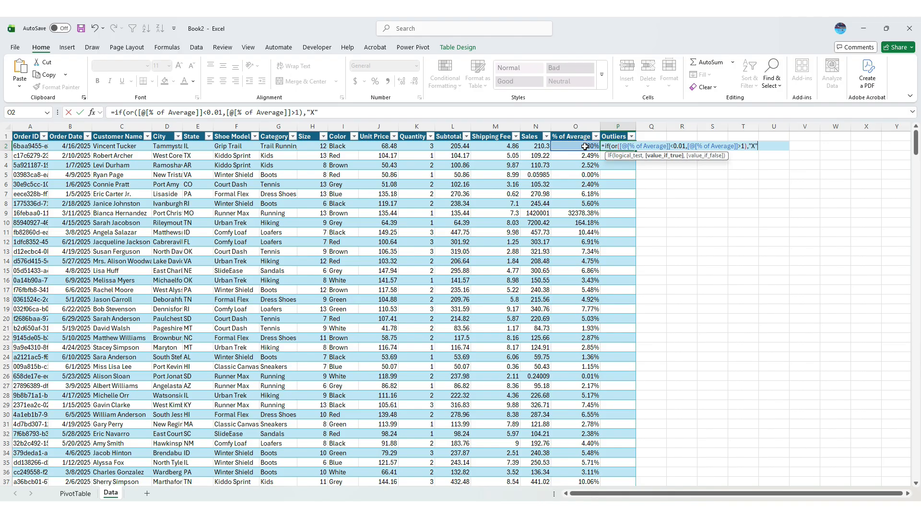
pyautogui.write('"")')
pyautogui.press('Return')
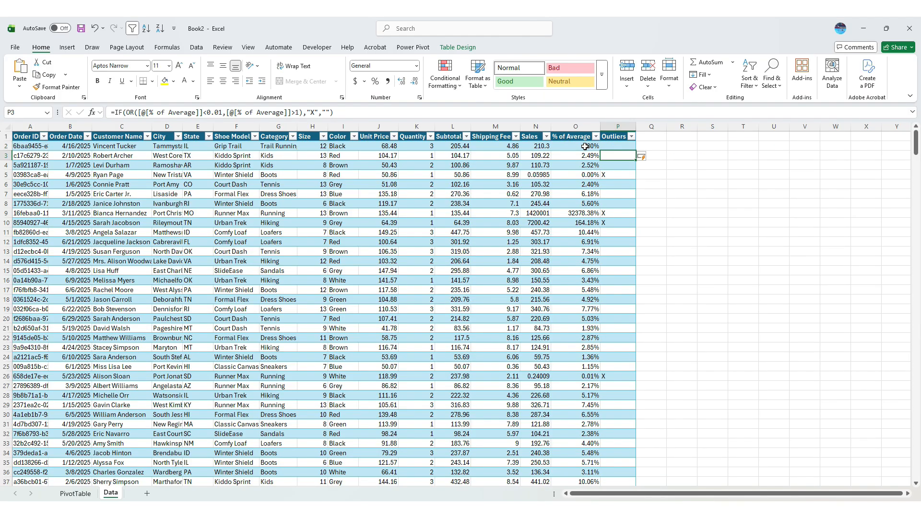
# Filter the Outliers column of the Data table to show only the rows marked X
pyautogui.click(632, 137)
pyautogui.click(554, 264)
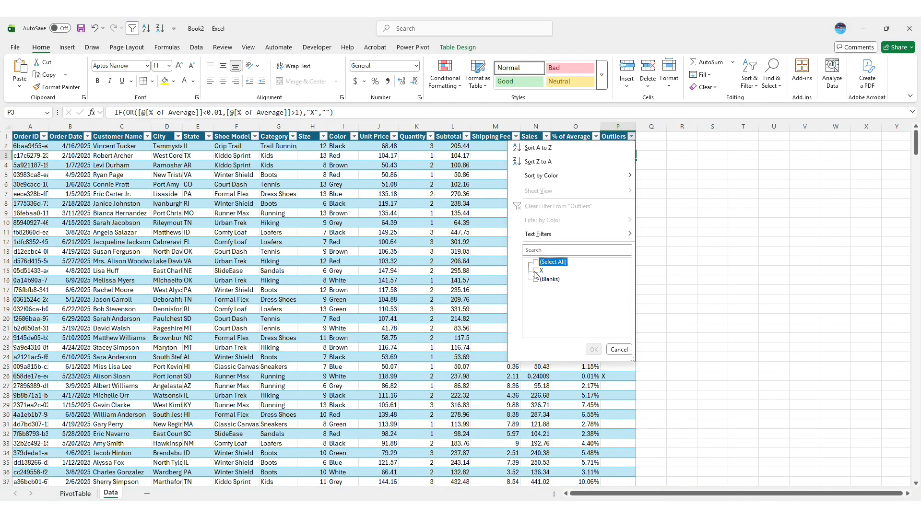
pyautogui.click(538, 271)
pyautogui.click(593, 350)
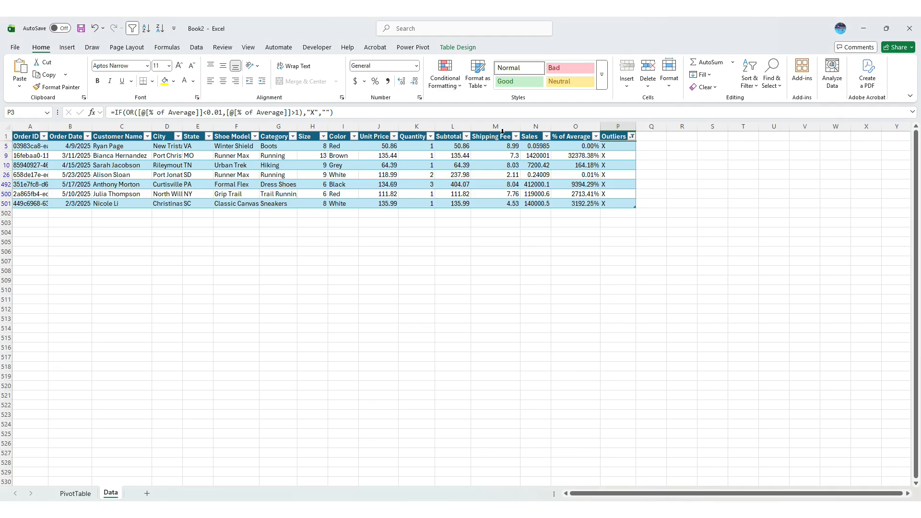
# Check the Sales values of the flagged rows 9, 10, 26, 492, 500 and 501 one by one
pyautogui.click(540, 176)
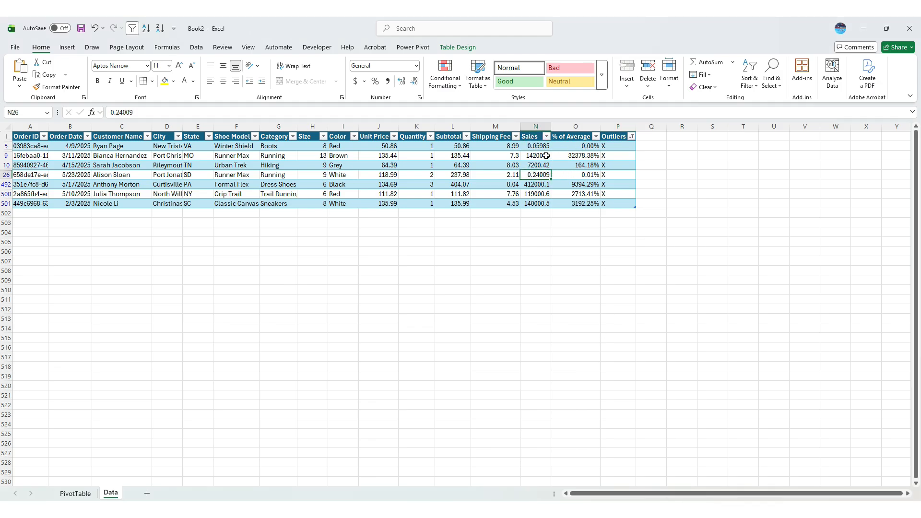
pyautogui.click(546, 156)
pyautogui.click(547, 165)
pyautogui.click(542, 185)
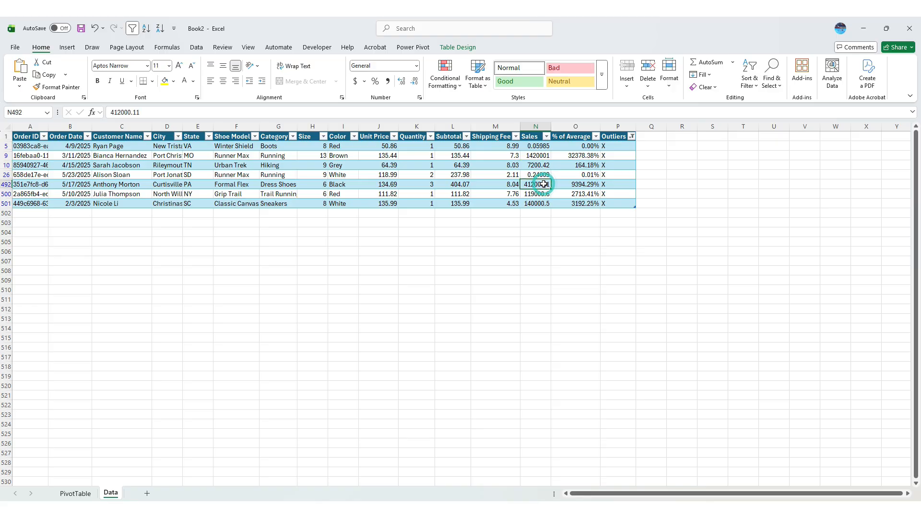
pyautogui.click(544, 194)
pyautogui.click(544, 203)
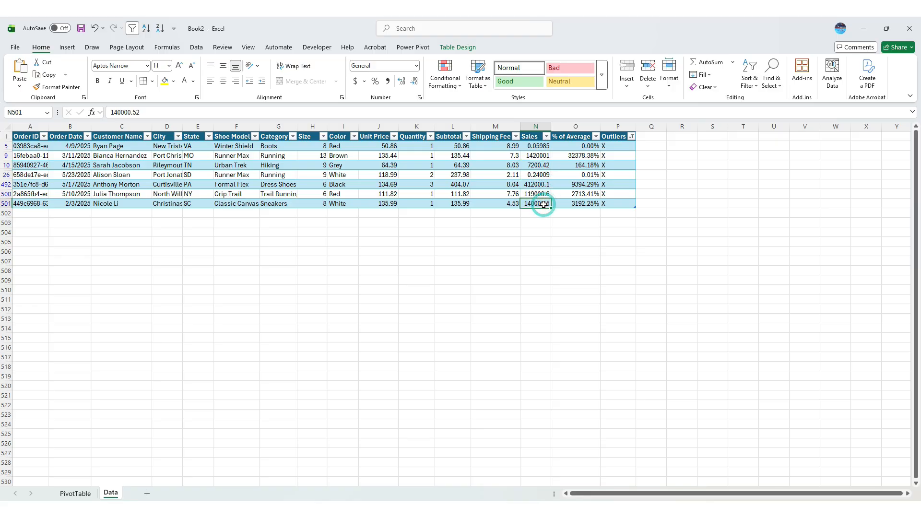
# Reset the Outliers column filter to include all values, both X and blanks
pyautogui.click(632, 137)
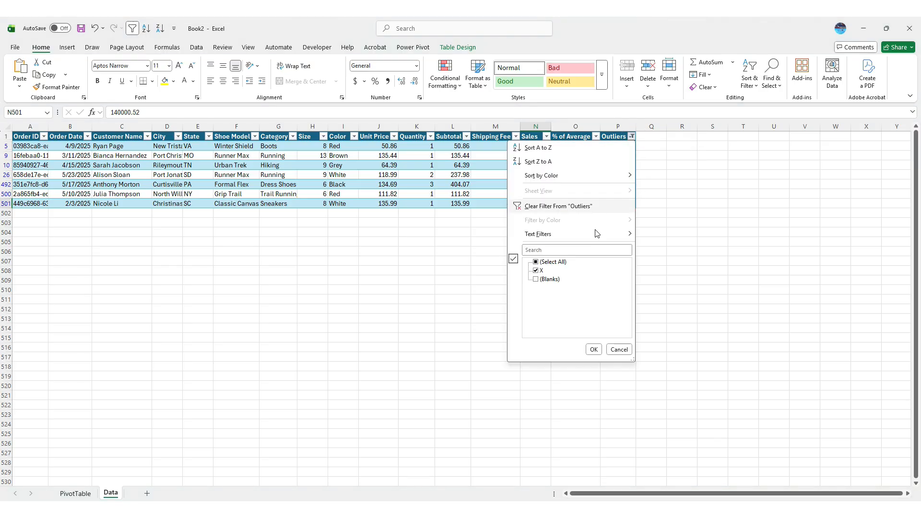
pyautogui.click(550, 263)
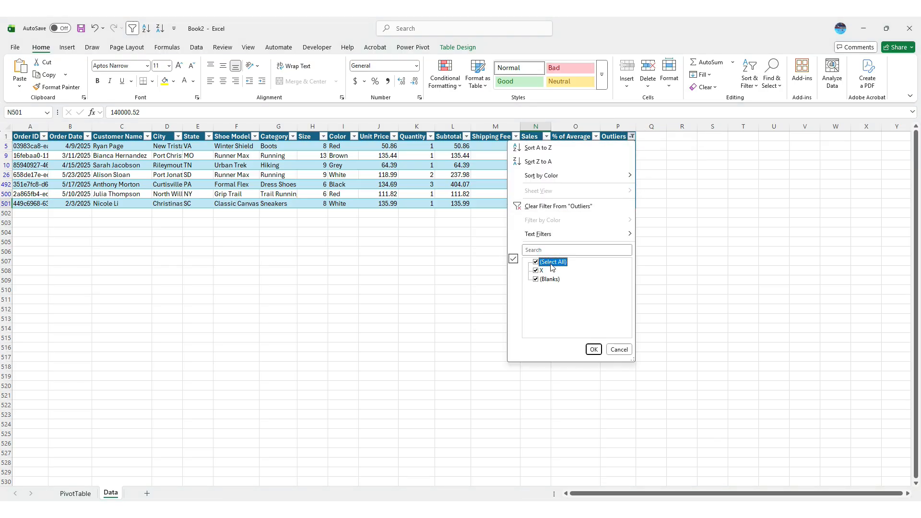
pyautogui.click(594, 349)
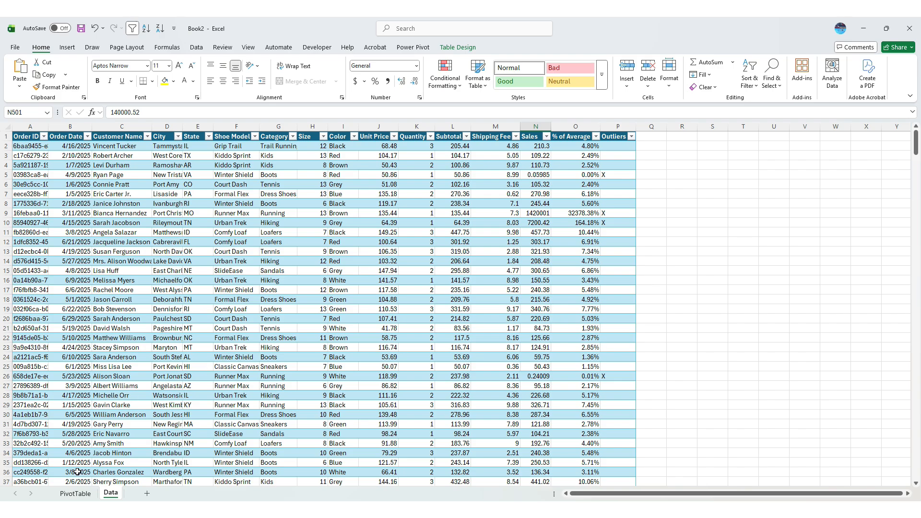
# Refresh the PivotTable on the PivotTable sheet and add the new Outliers field as a report filter
pyautogui.click(76, 493)
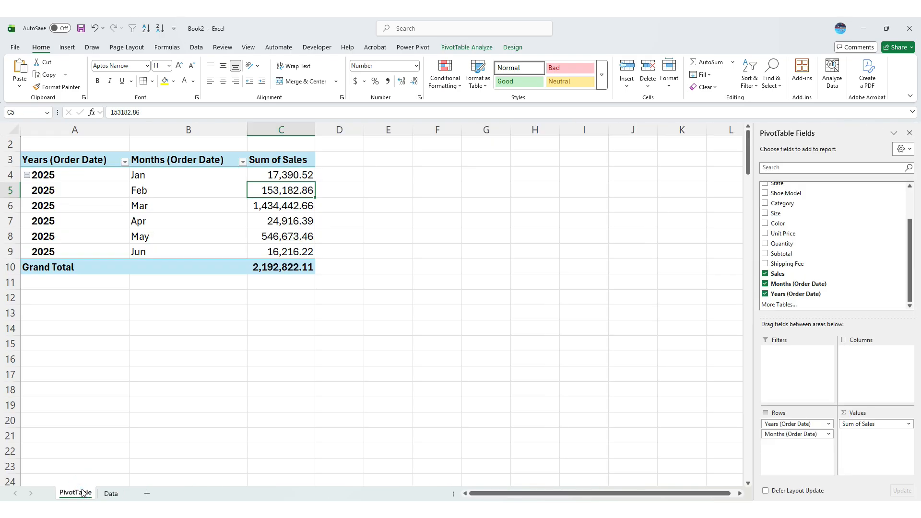
pyautogui.rightClick(278, 191)
pyautogui.click(338, 254)
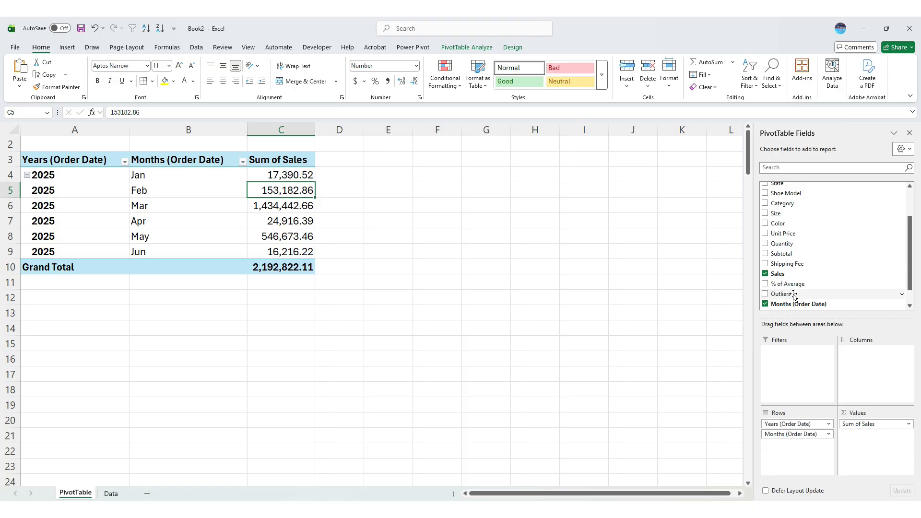
pyautogui.moveTo(793, 295); pyautogui.dragTo(804, 373)
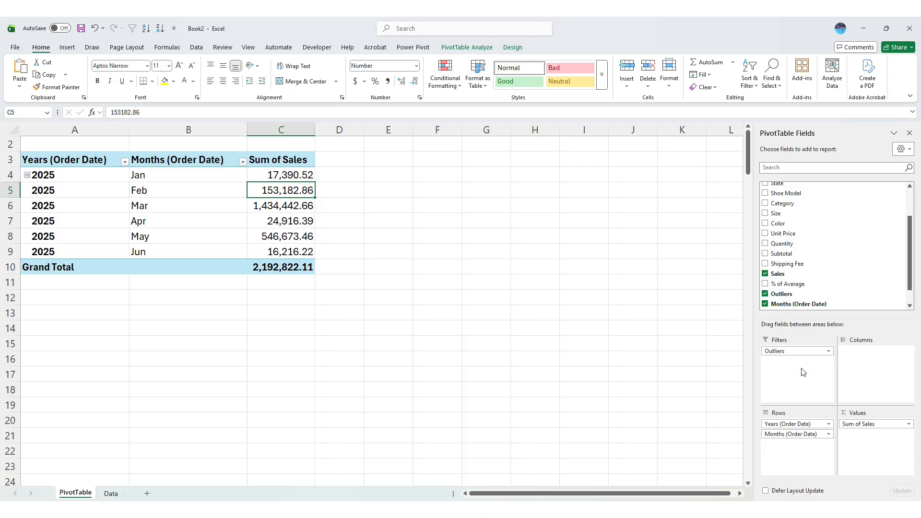
# Set the PivotTable's Outliers report filter to the blank item so the rows marked X are excluded
pyautogui.click(243, 145)
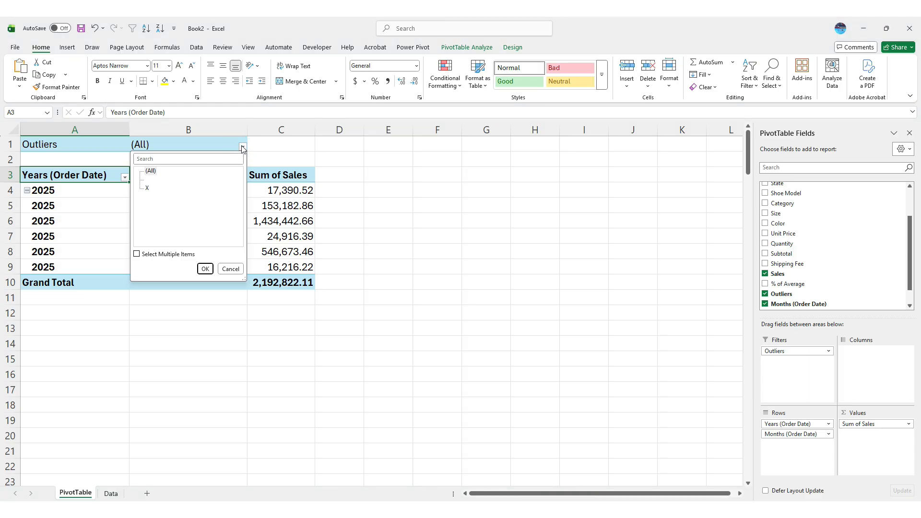
pyautogui.click(144, 179)
pyautogui.click(145, 180)
pyautogui.click(205, 269)
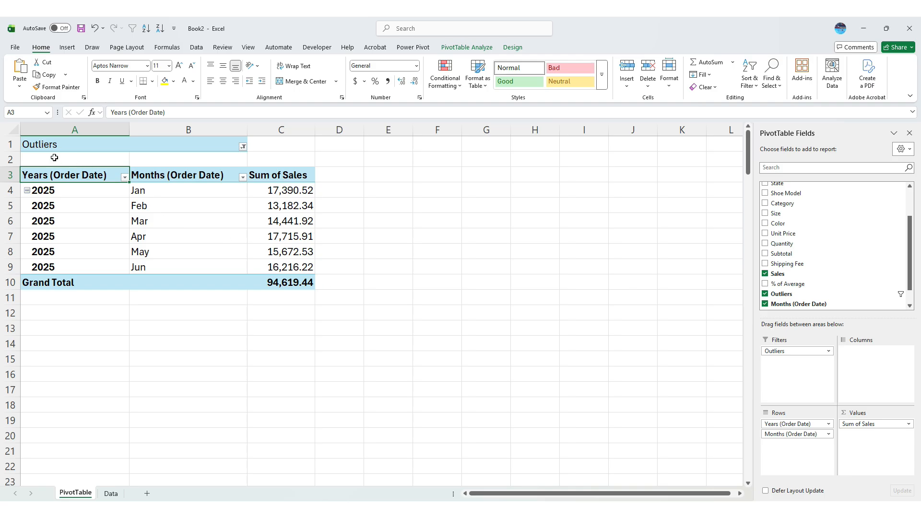
# Hide row 1, which holds the Outliers report filter, on the PivotTable sheet
pyautogui.click(3, 142)
pyautogui.rightClick(3, 142)
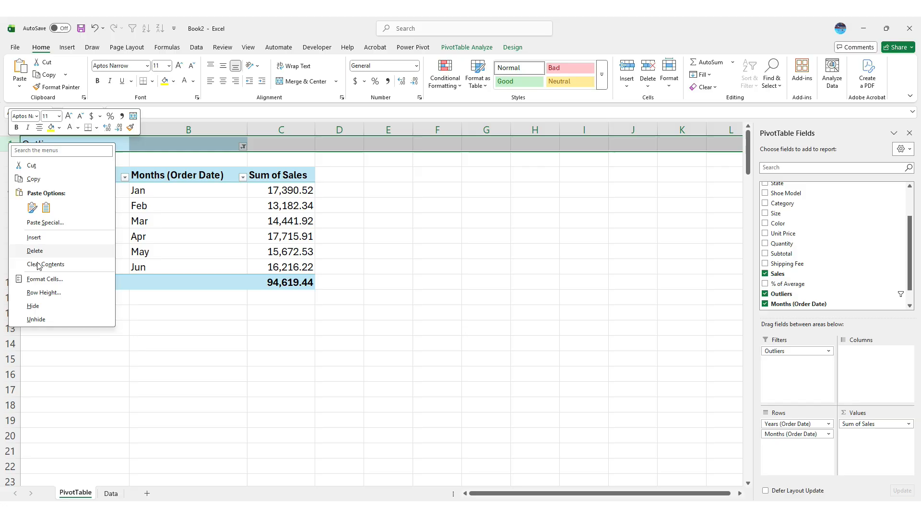
pyautogui.click(53, 308)
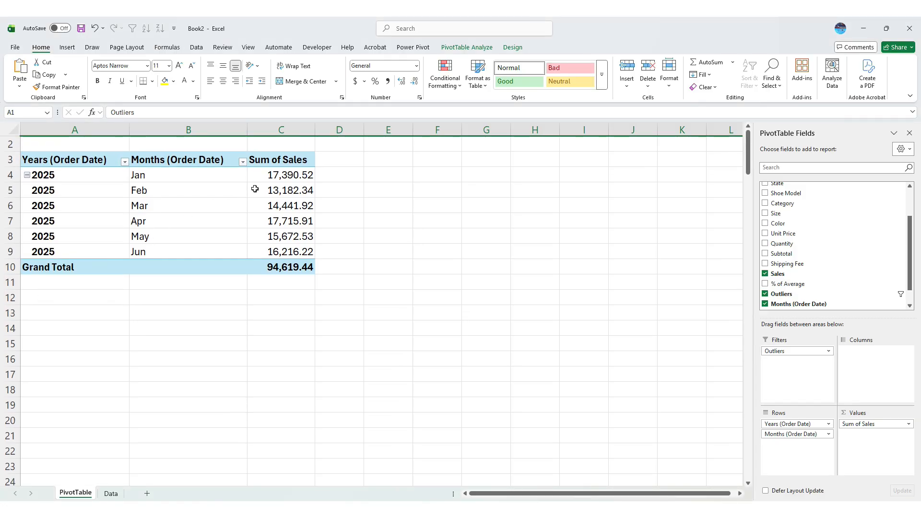